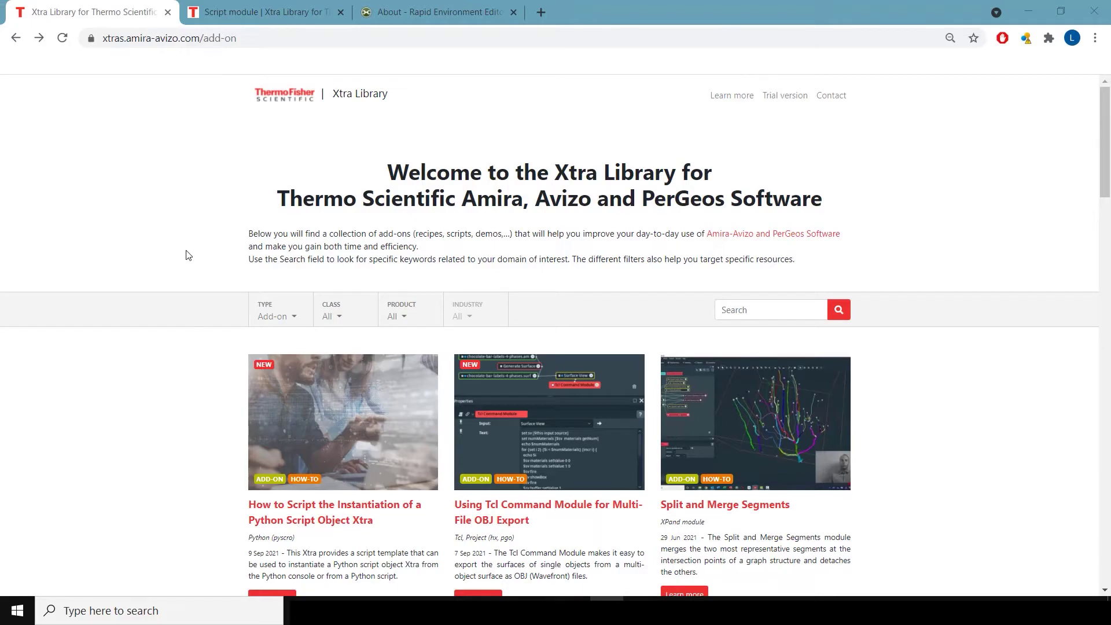
# Filter the add-ons list to the Python (pyscro) class and open the Add Data To Point Cloud Xtra.
pyautogui.scroll(-4, 188, 258)
pyautogui.scroll(-12, 186, 260)
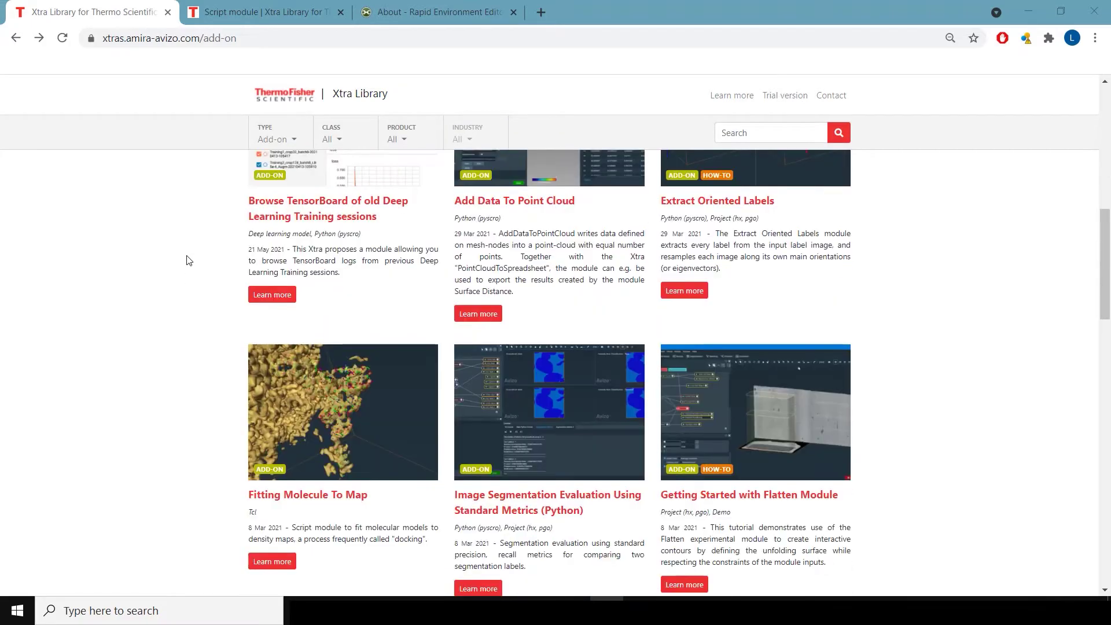
pyautogui.scroll(17, 188, 289)
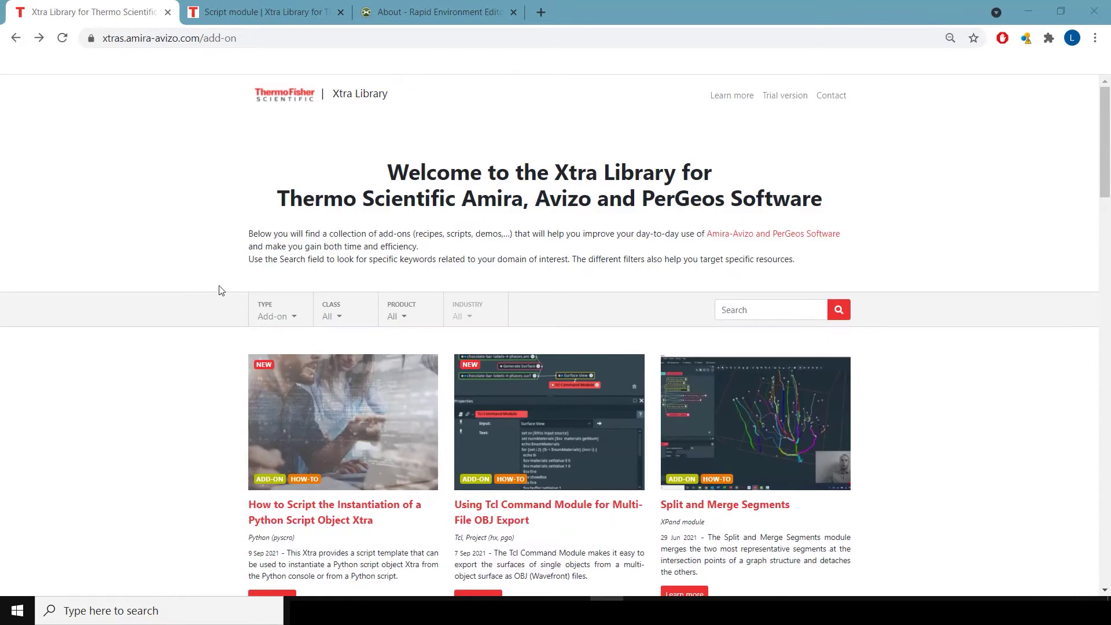
pyautogui.click(331, 317)
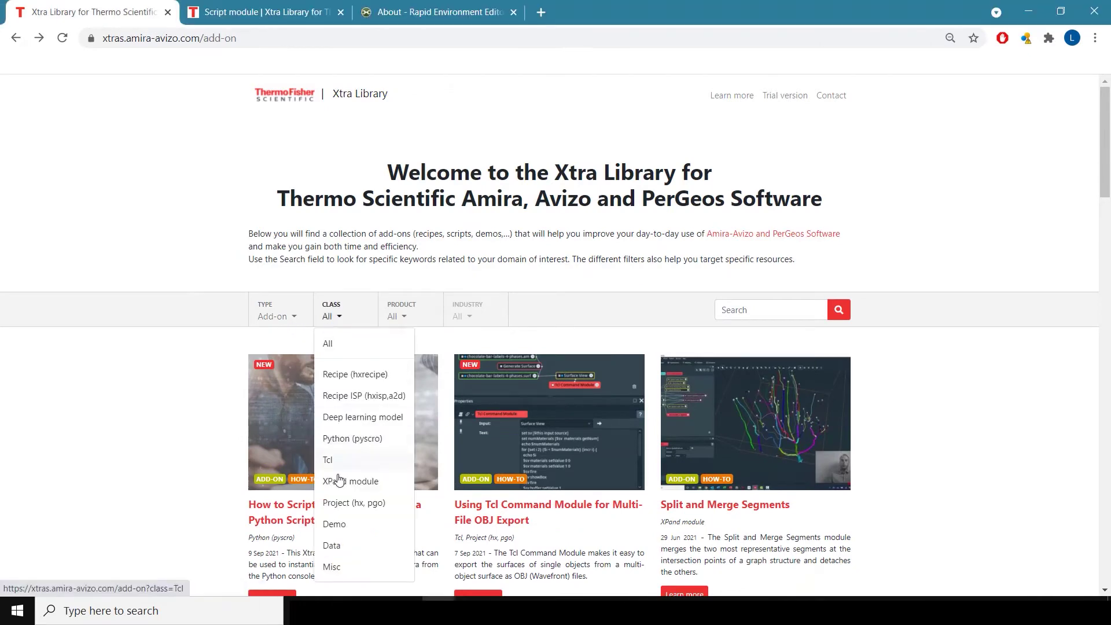
pyautogui.click(339, 439)
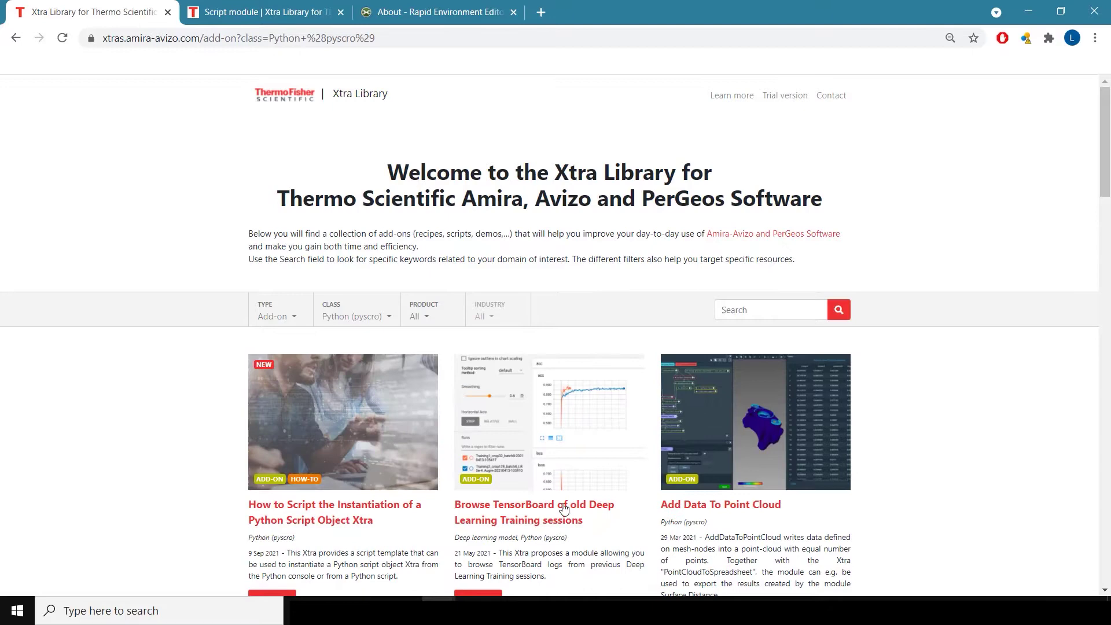
pyautogui.click(696, 505)
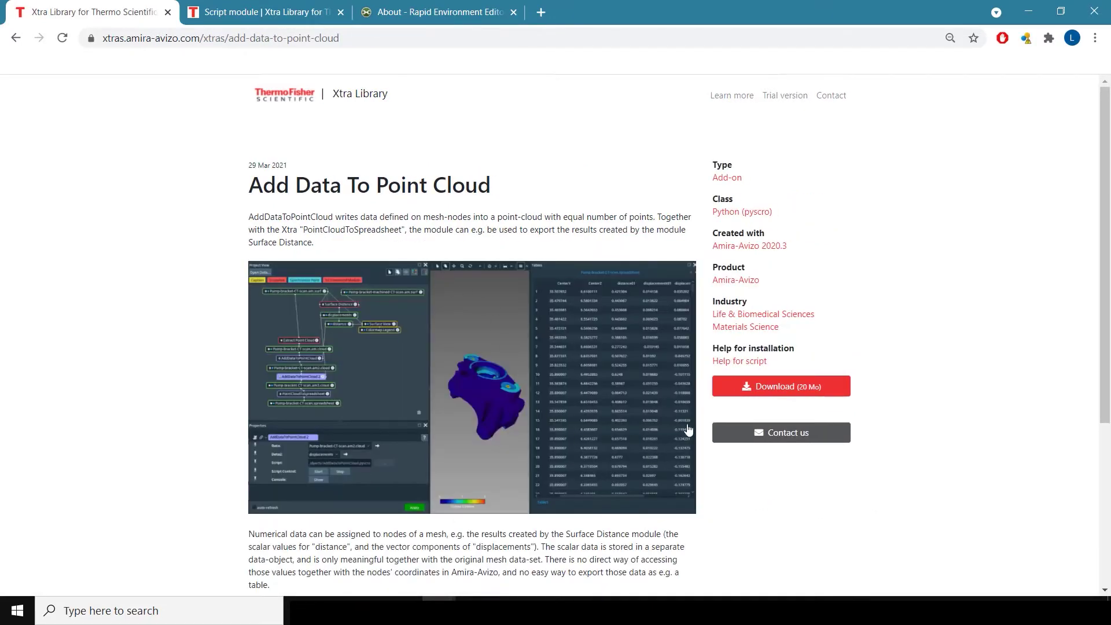
# Open the script-module Help for installation page and read its AMIRA_LOCAL directory instructions.
pyautogui.click(750, 362)
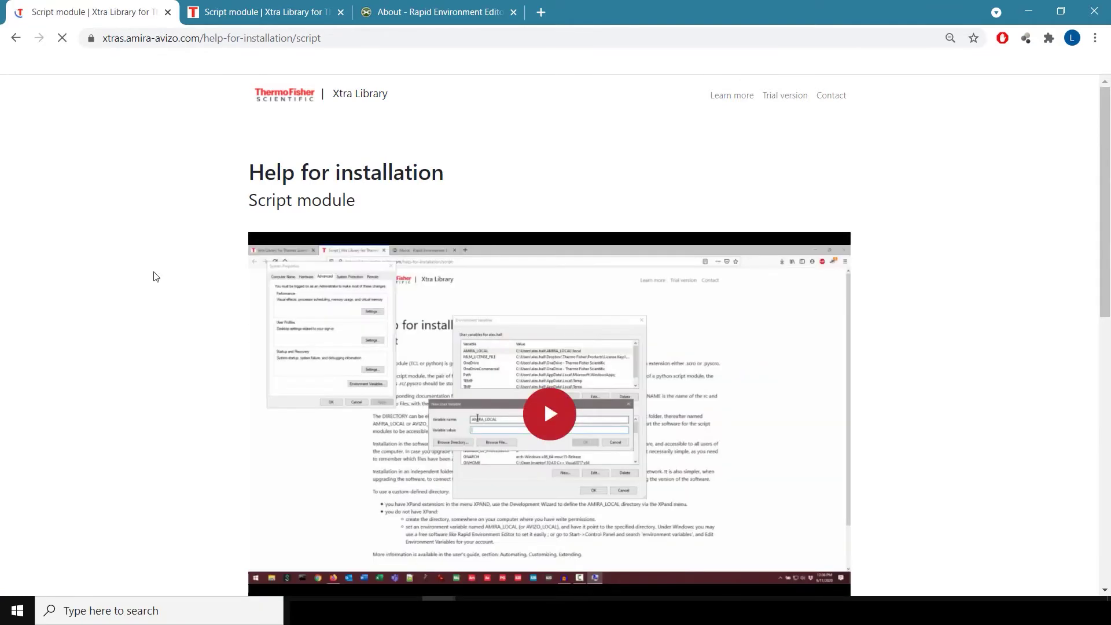
pyautogui.scroll(-15, 204, 191)
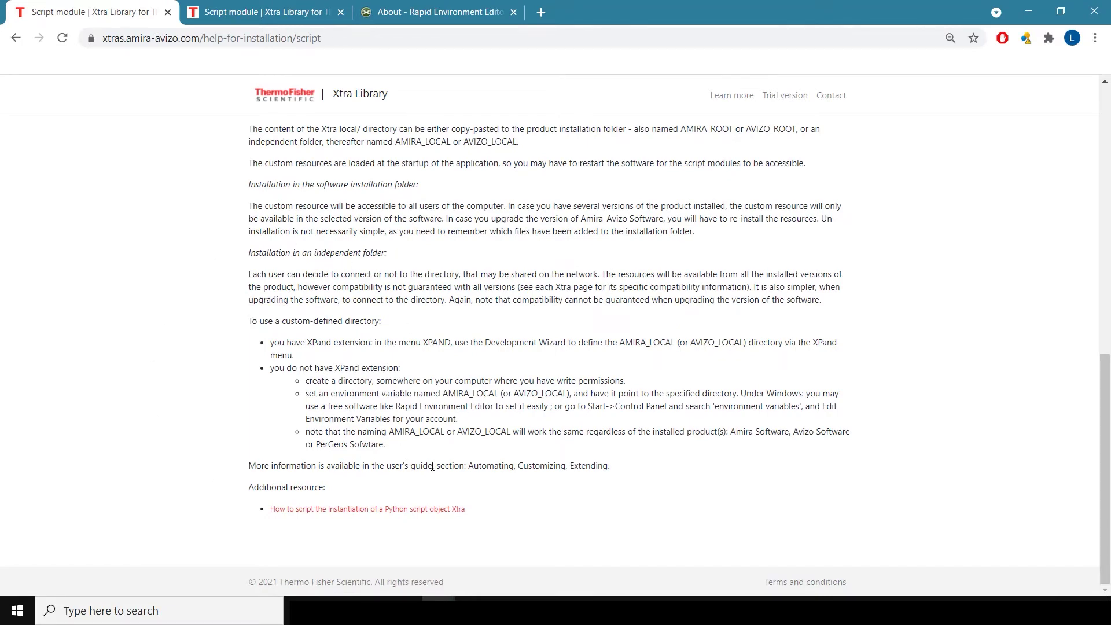
pyautogui.scroll(15, 399, 469)
pyautogui.scroll(1, 433, 455)
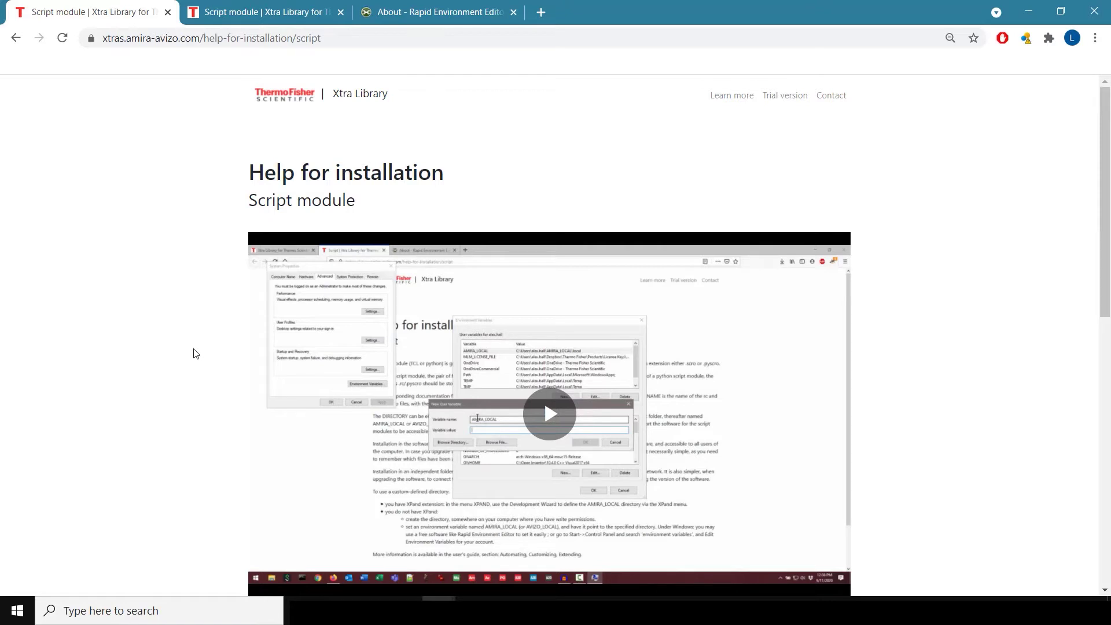
# Search Windows for 'enviro' and launch 'Edit the system environment variables'.
pyautogui.click(77, 611)
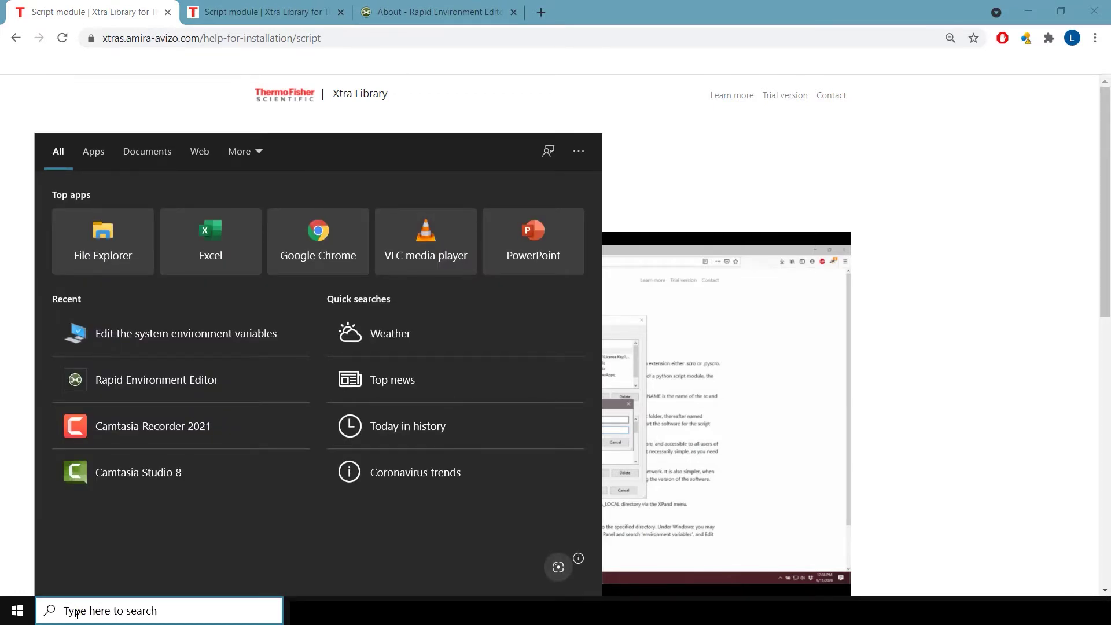
pyautogui.write('env')
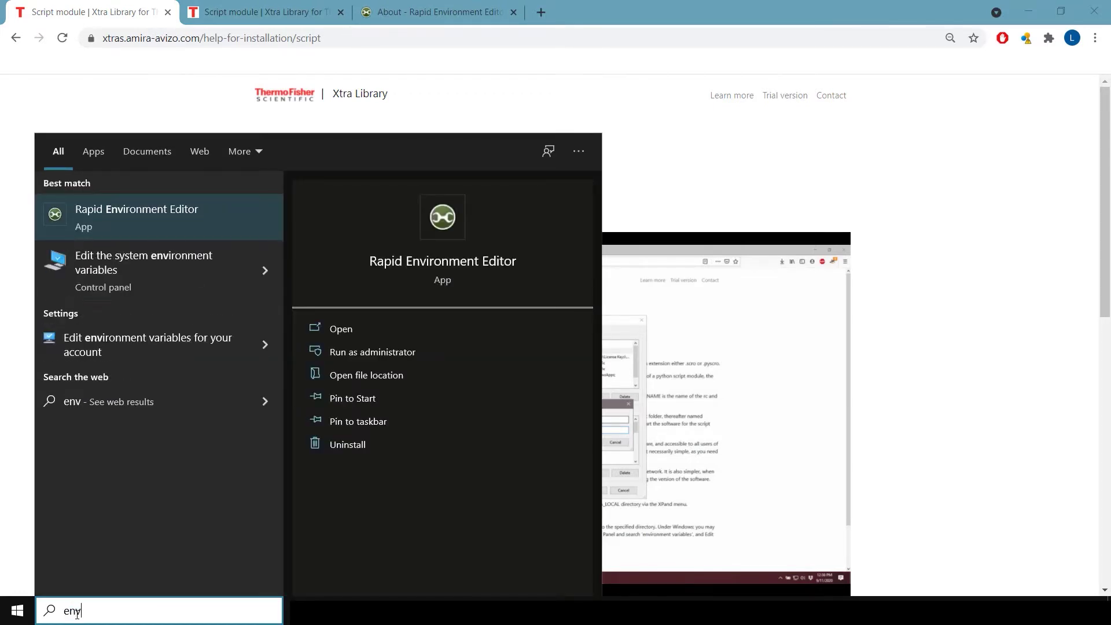
pyautogui.write('iro')
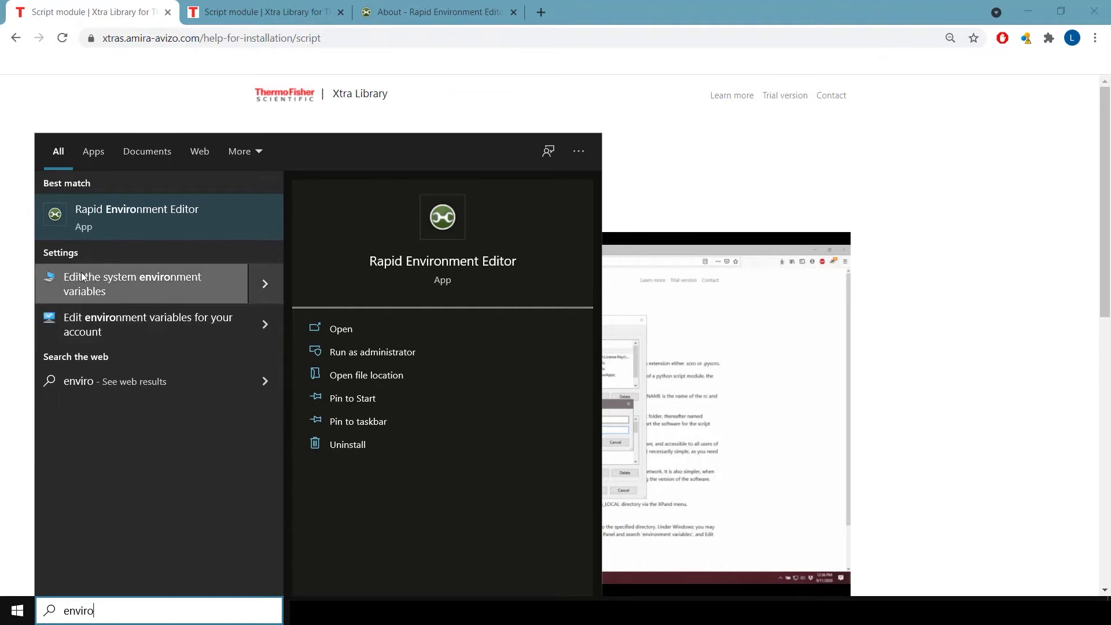
pyautogui.click(171, 268)
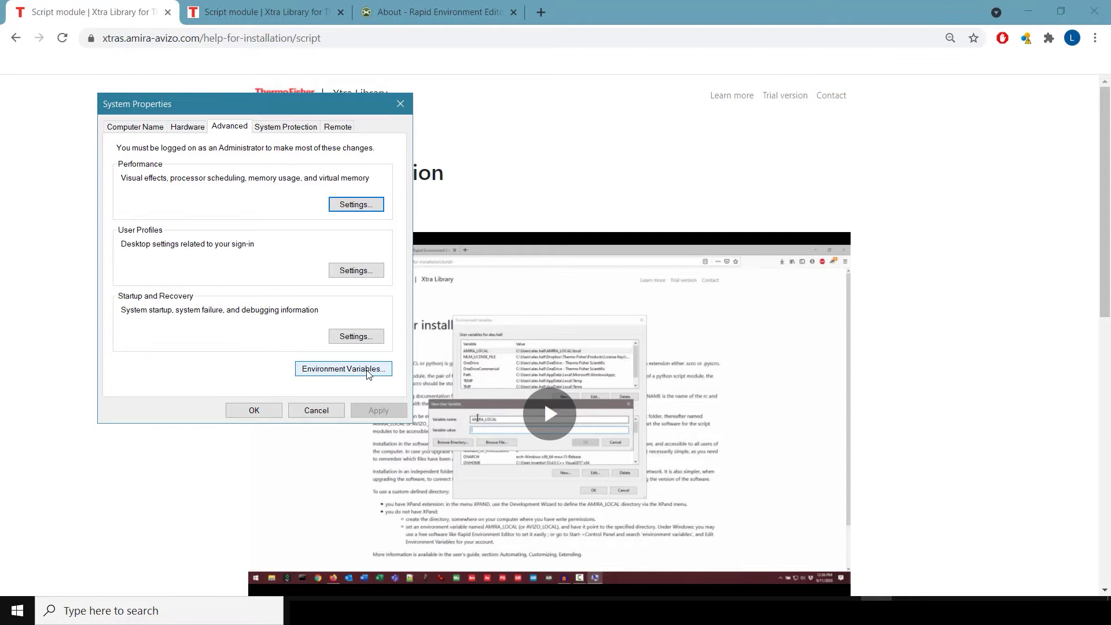
# Open the Environment Variables window from System Properties.
pyautogui.click(367, 373)
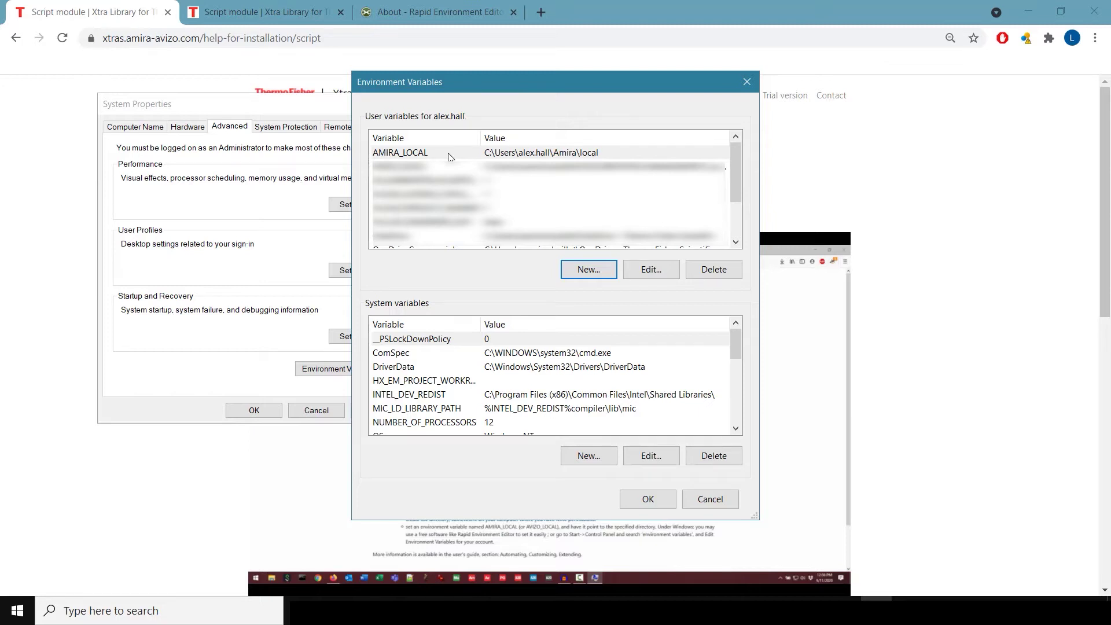
# Begin a new user variable named AMIRA_LOCAL, then cancel it.
pyautogui.click(589, 269)
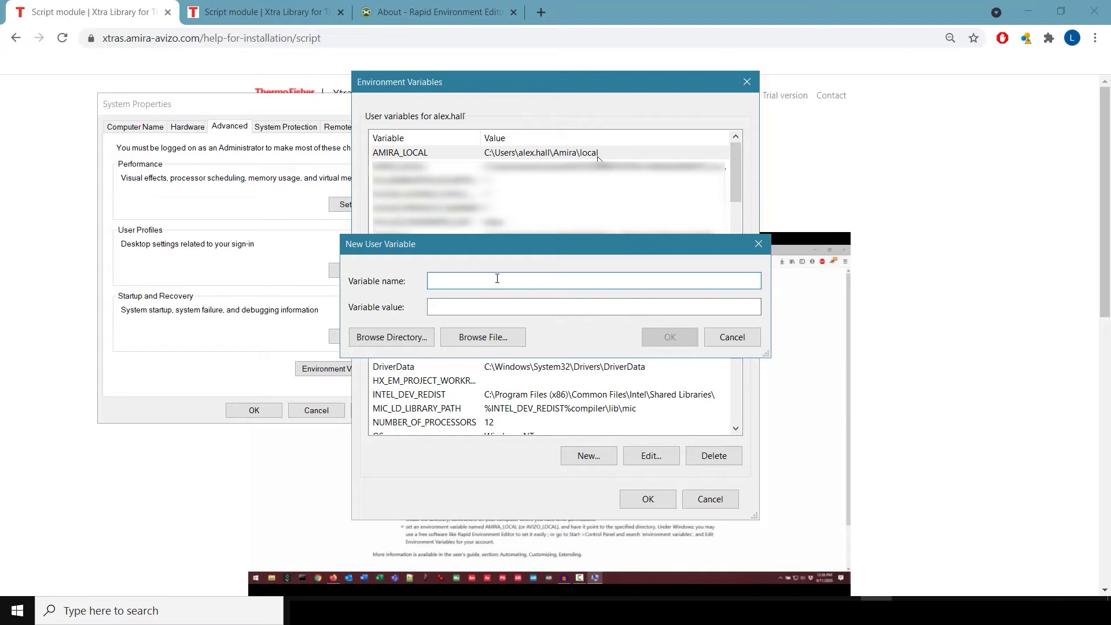
pyautogui.write('AMIRA_LOCAL')
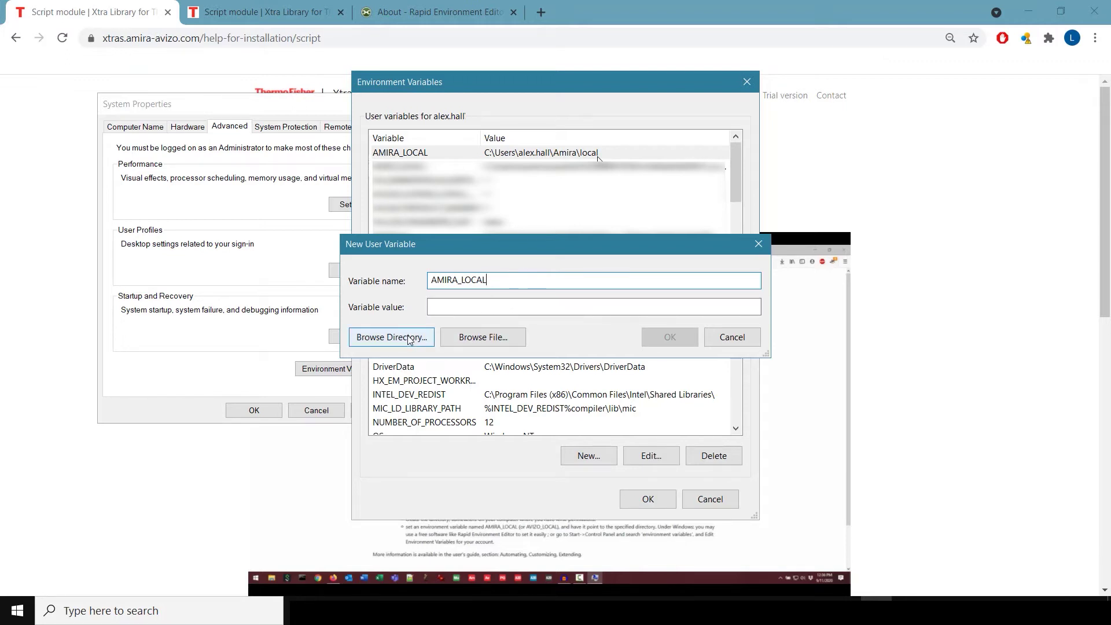
pyautogui.press('Escape')
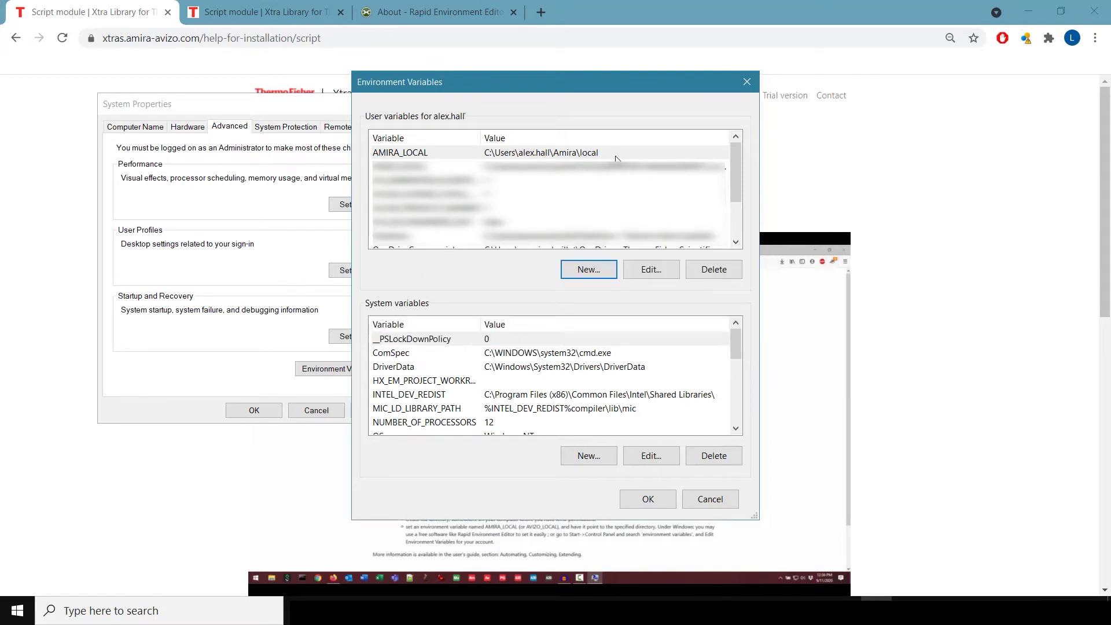
# Keep the existing AMIRA_LOCAL variable and close Environment Variables and System Properties with OK.
pyautogui.click(617, 155)
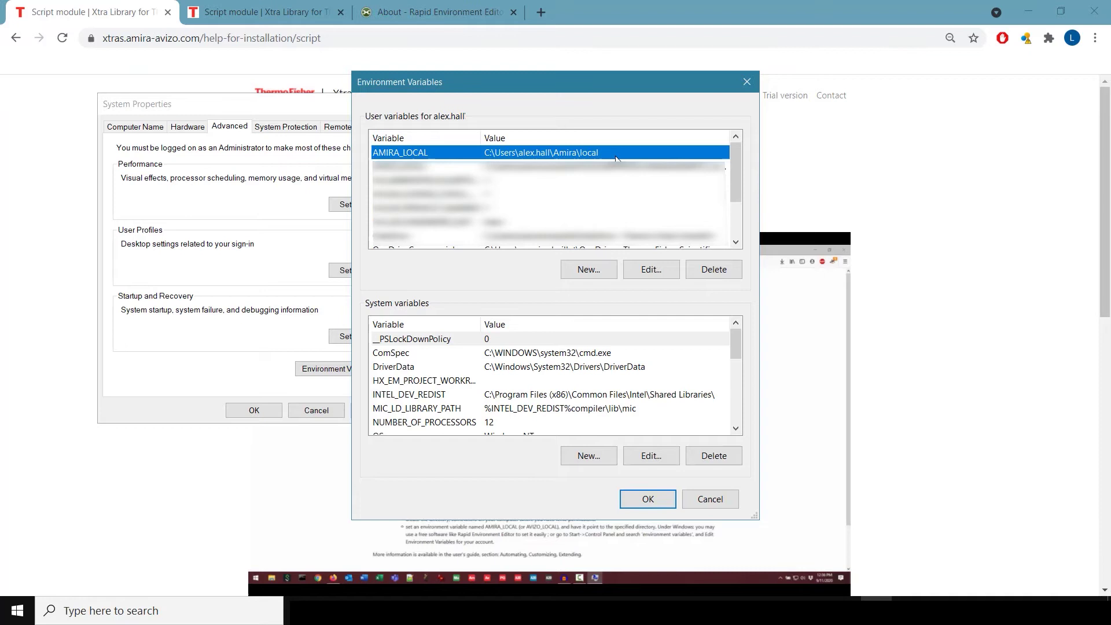
pyautogui.click(645, 505)
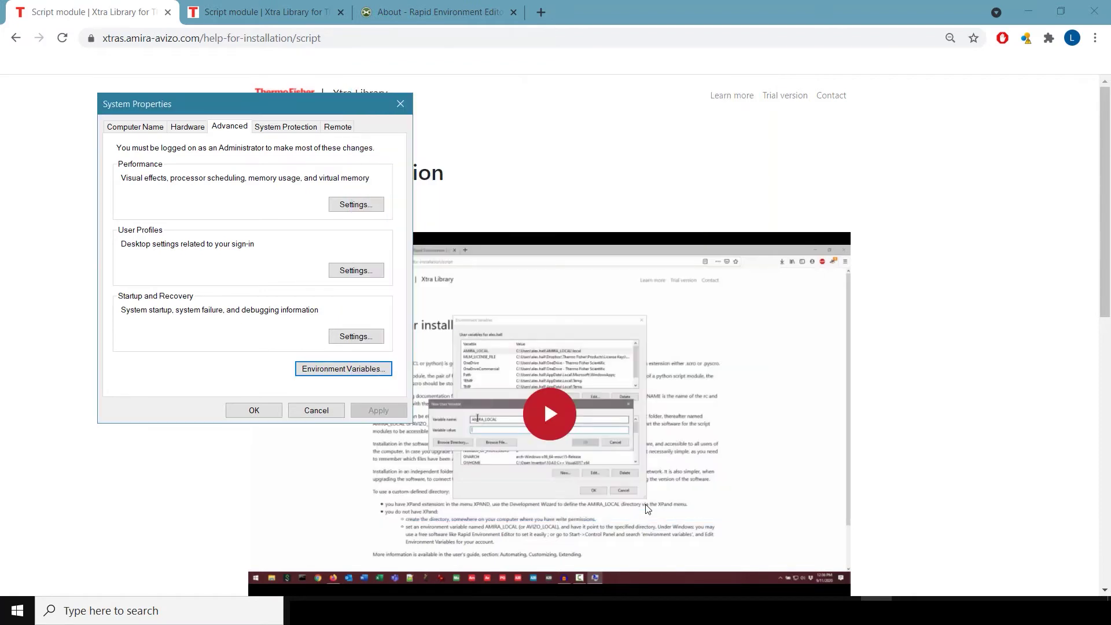
pyautogui.click(254, 411)
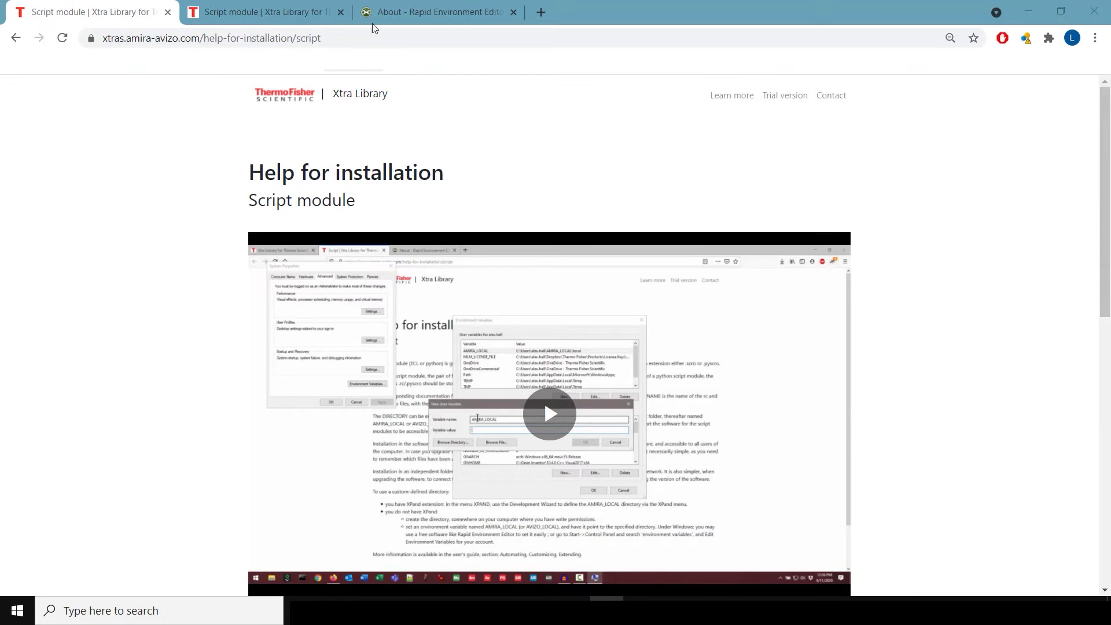
# Show the Rapid Environment Editor About page, then bring the Amira-folder File Explorer window onscreen.
pyautogui.click(434, 12)
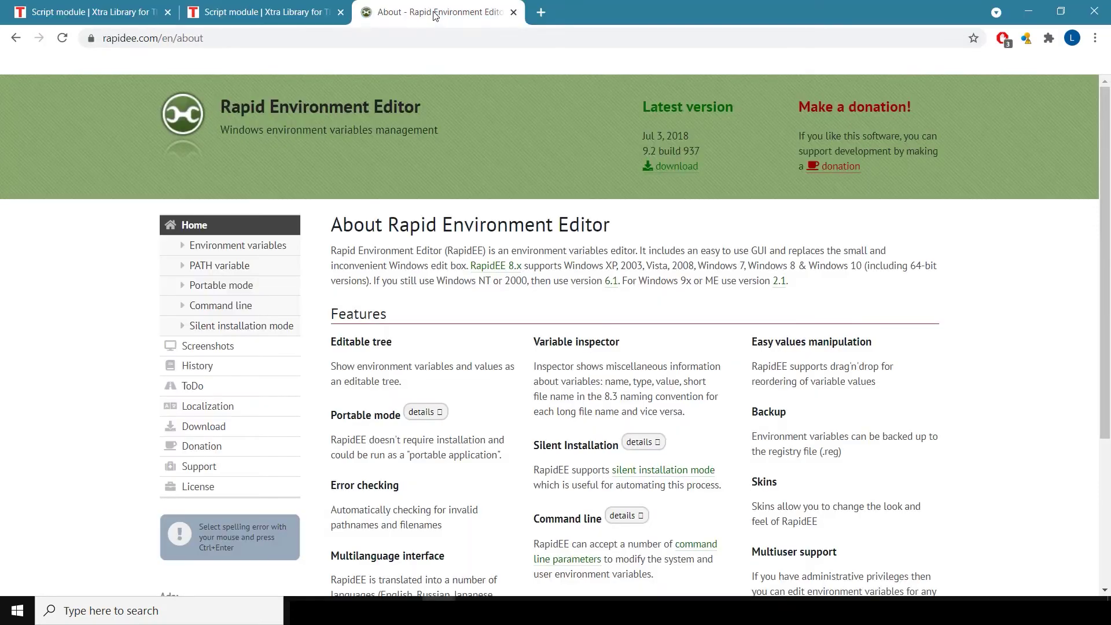
pyautogui.moveTo(1110, 167); pyautogui.dragTo(522, 87)
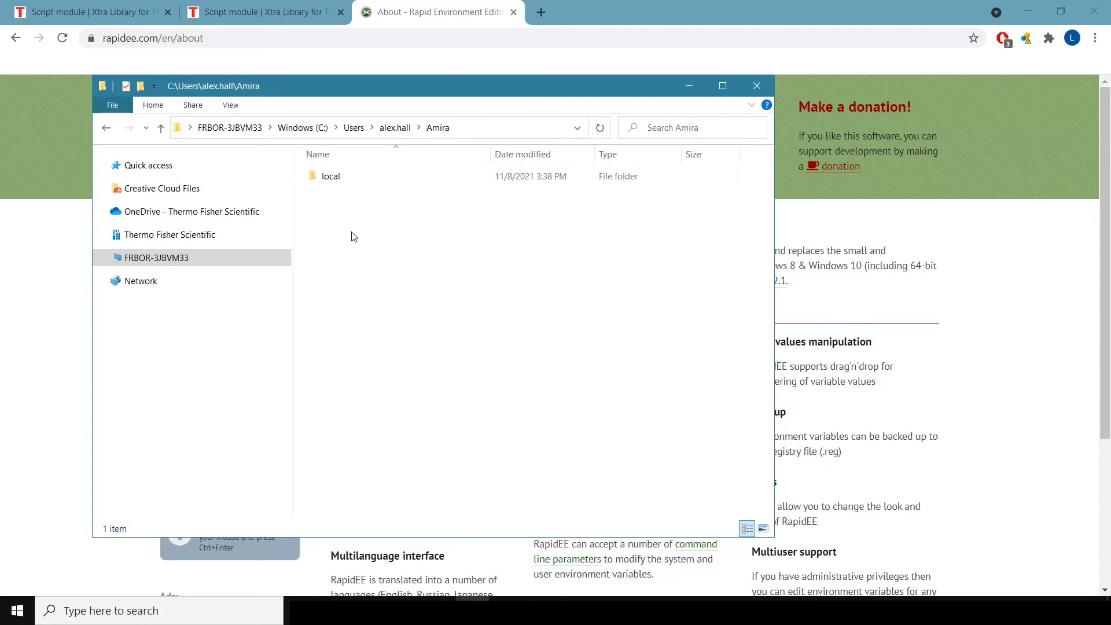
# Navigate from the Amira folder into local\share.
pyautogui.doubleClick(324, 180)
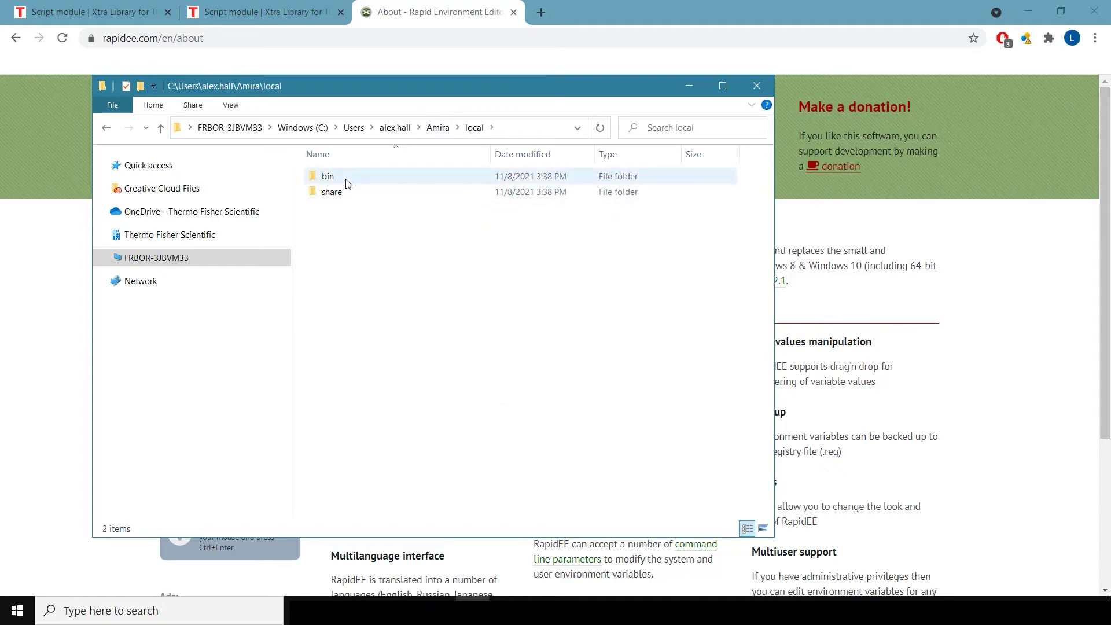
pyautogui.click(349, 195)
pyautogui.doubleClick(349, 195)
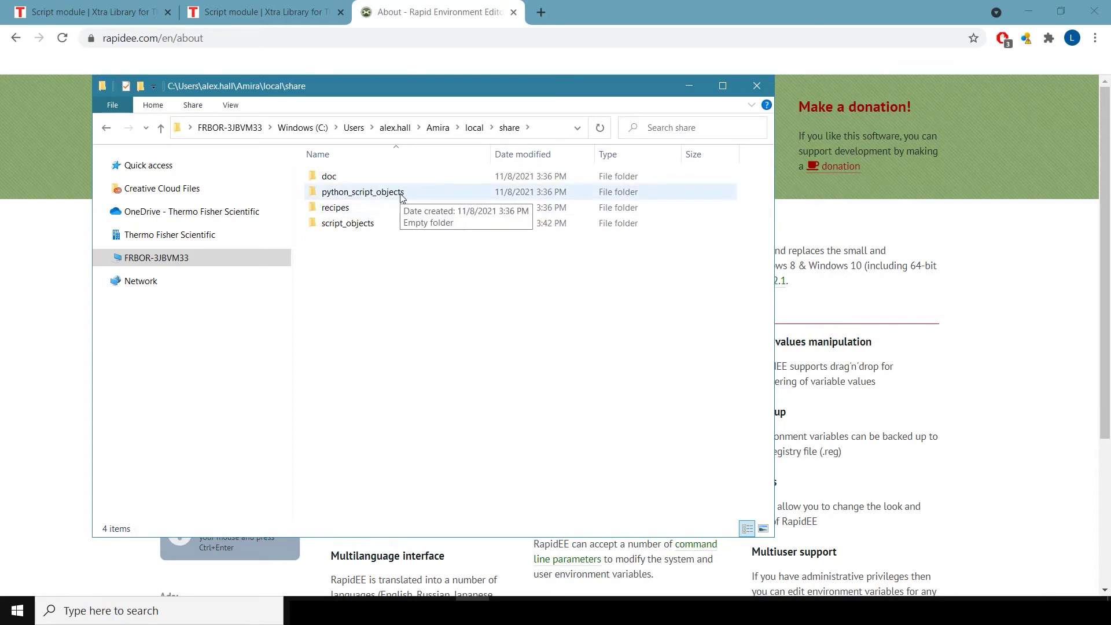
pyautogui.click(474, 129)
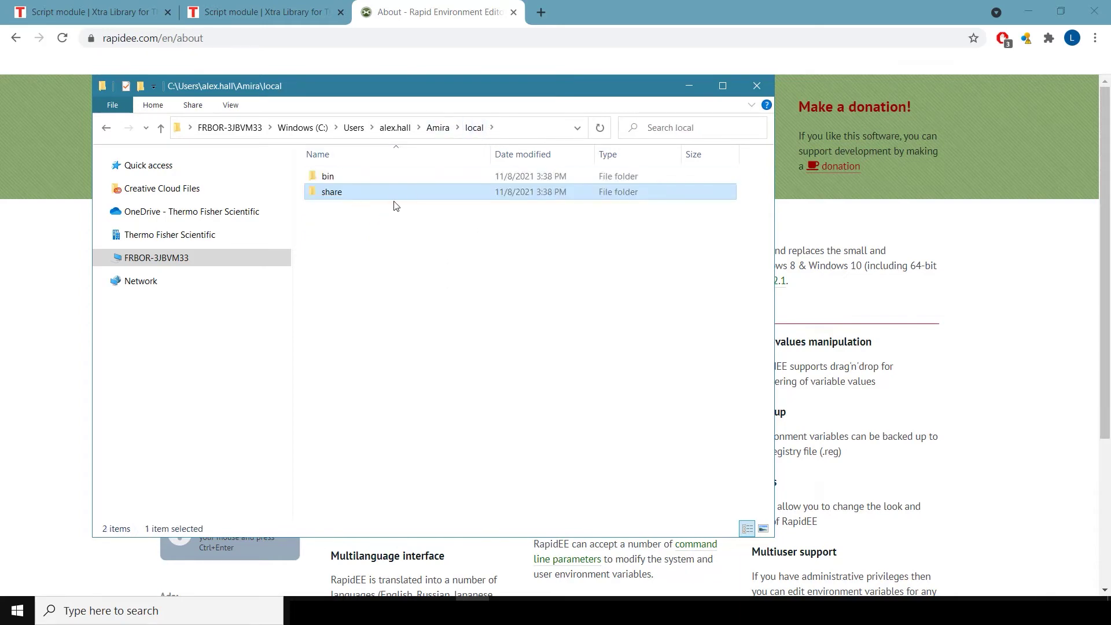
pyautogui.click(364, 262)
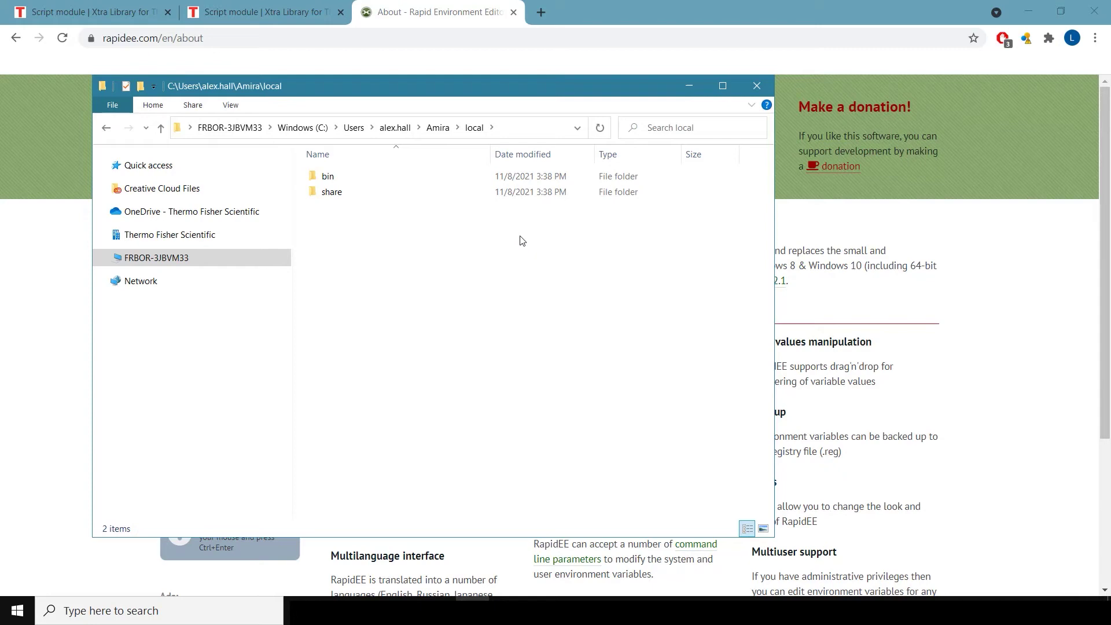
pyautogui.moveTo(346, 199)
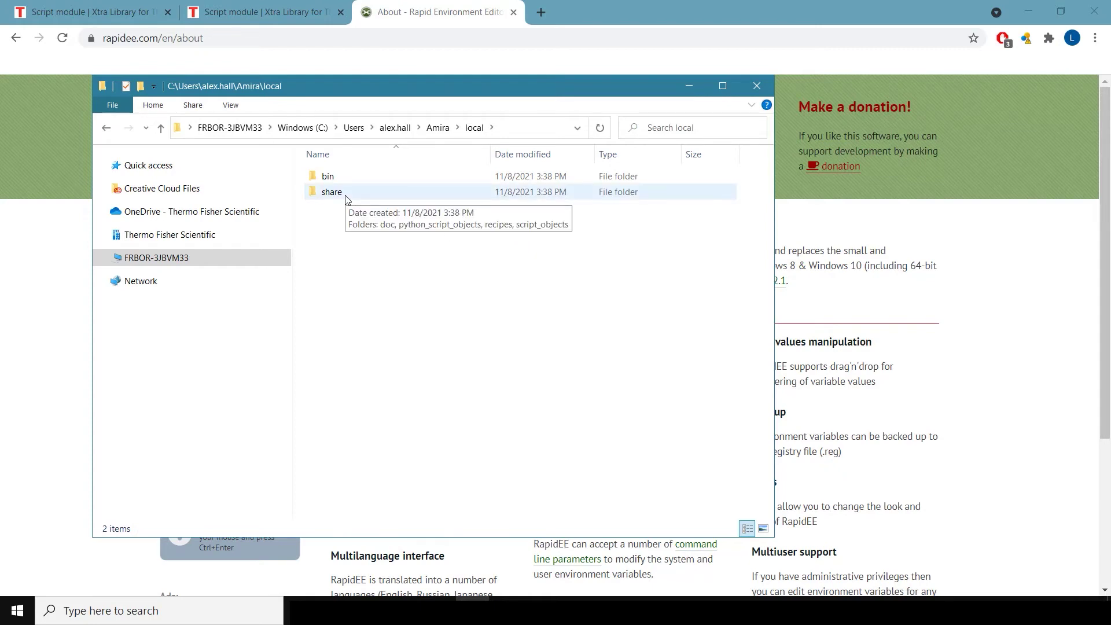
pyautogui.doubleClick(344, 193)
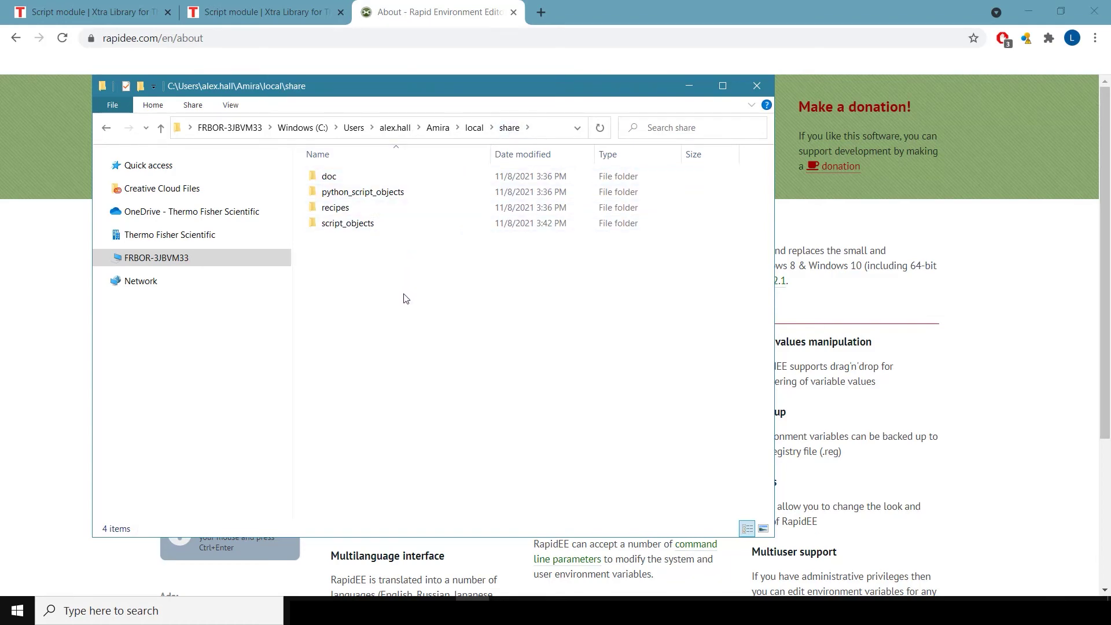
# Open script_objects, select its five script files, then go up and reopen the folder.
pyautogui.doubleClick(366, 229)
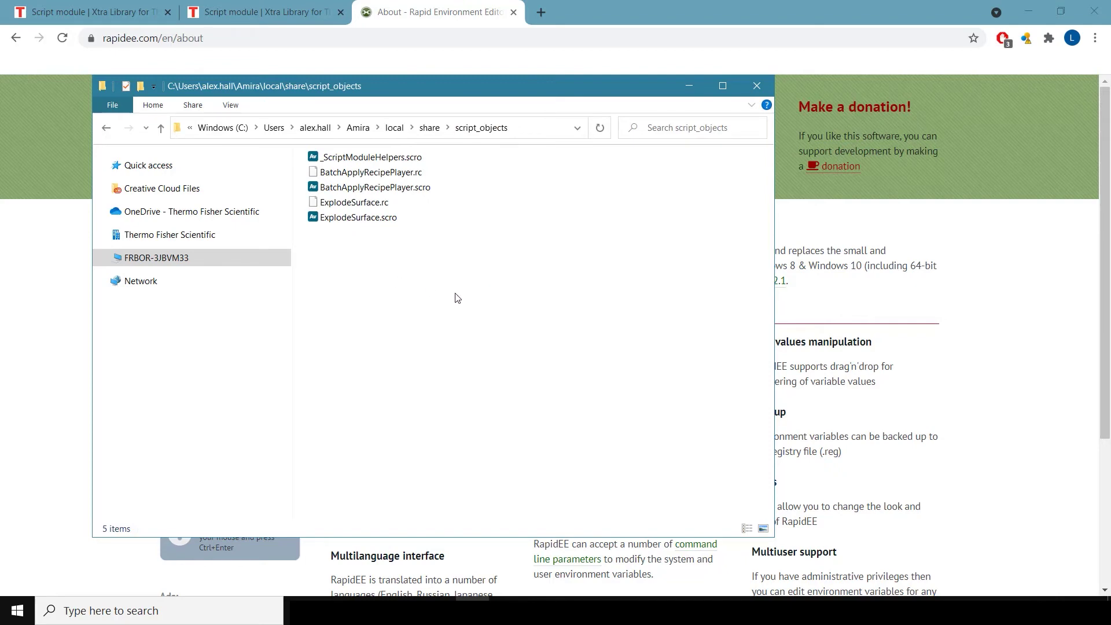
pyautogui.moveTo(434, 293); pyautogui.dragTo(305, 151)
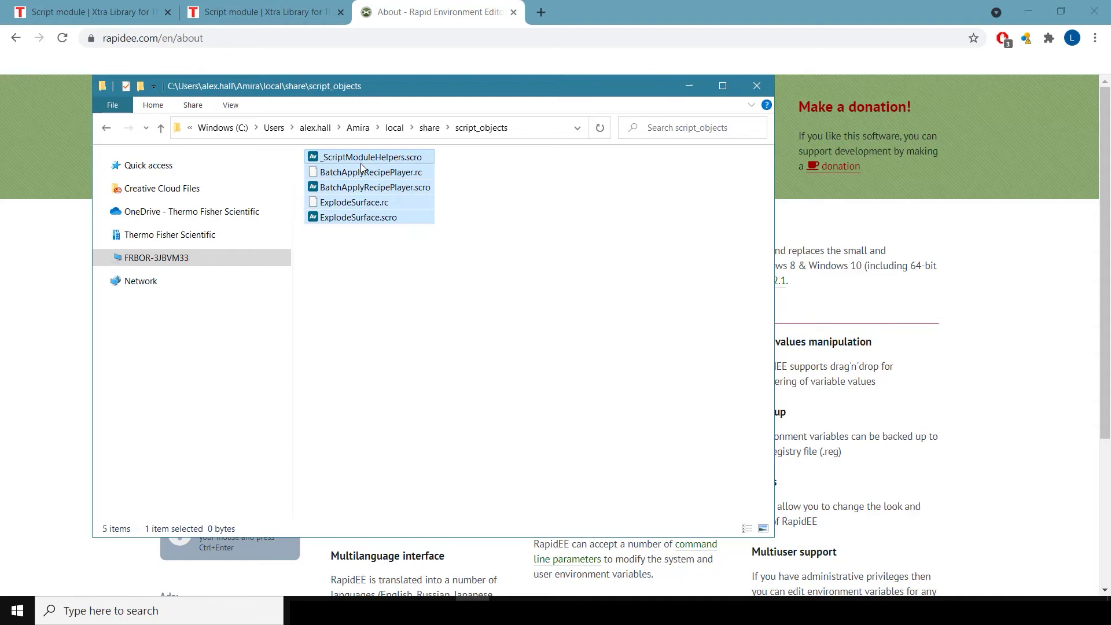
pyautogui.click(407, 283)
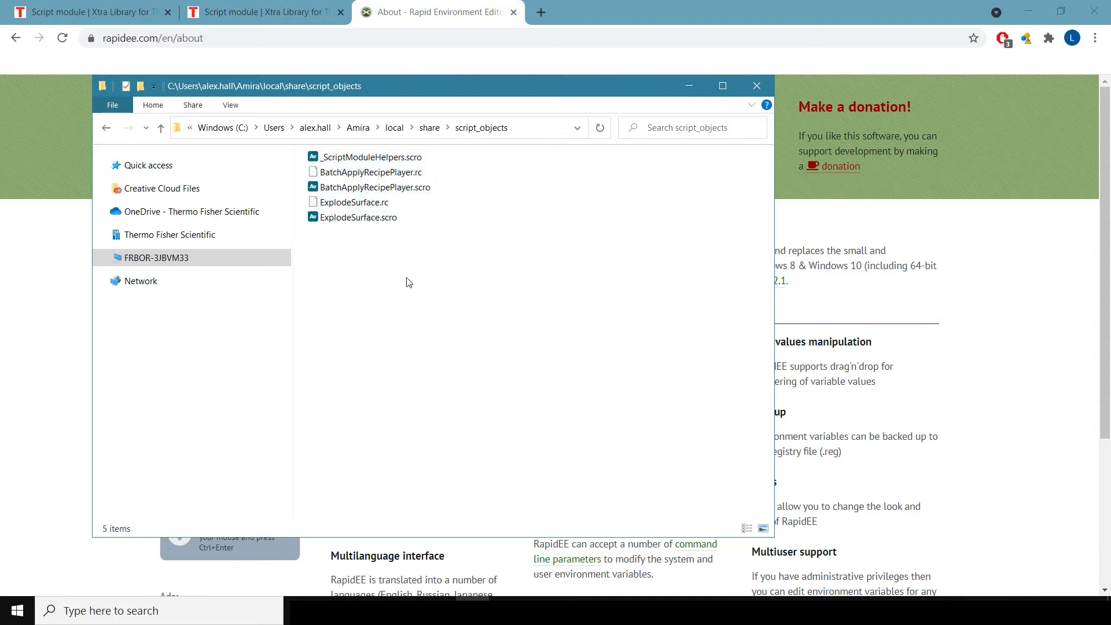
pyautogui.click(430, 127)
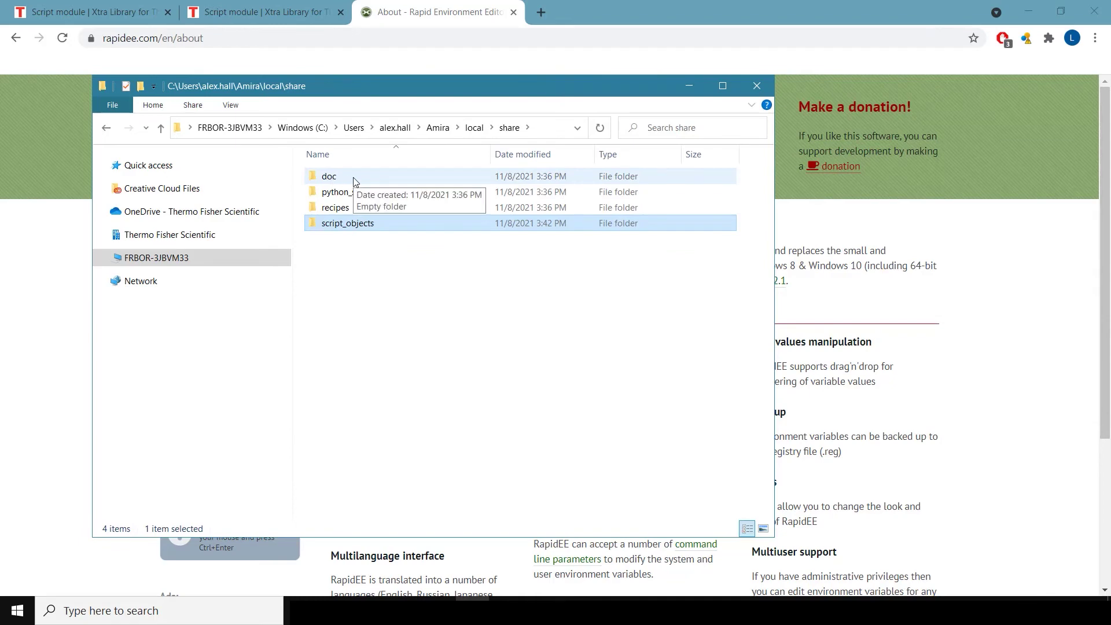
pyautogui.doubleClick(348, 224)
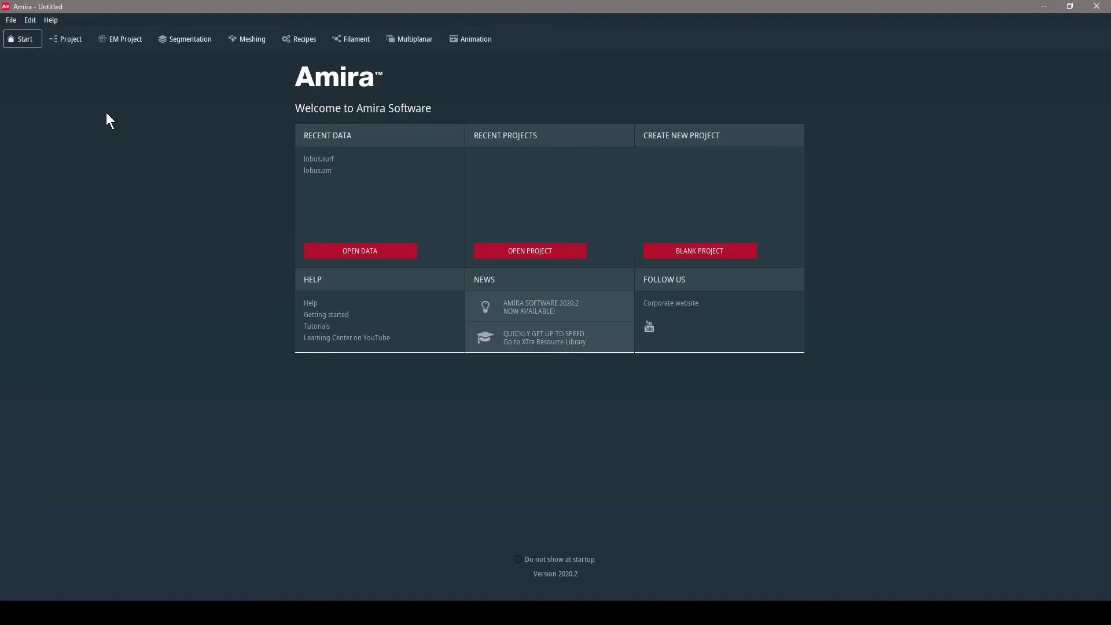
# In the Project workspace, load lobus.surf from the tutorials data folder.
pyautogui.click(80, 44)
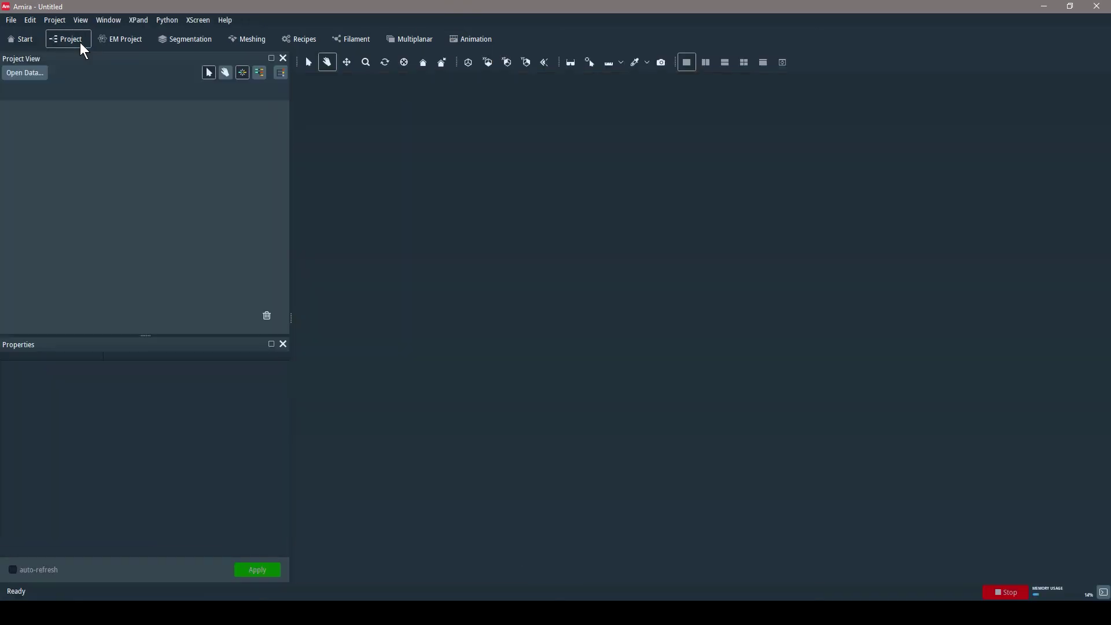
pyautogui.click(24, 72)
pyautogui.scroll(-1, 611, 298)
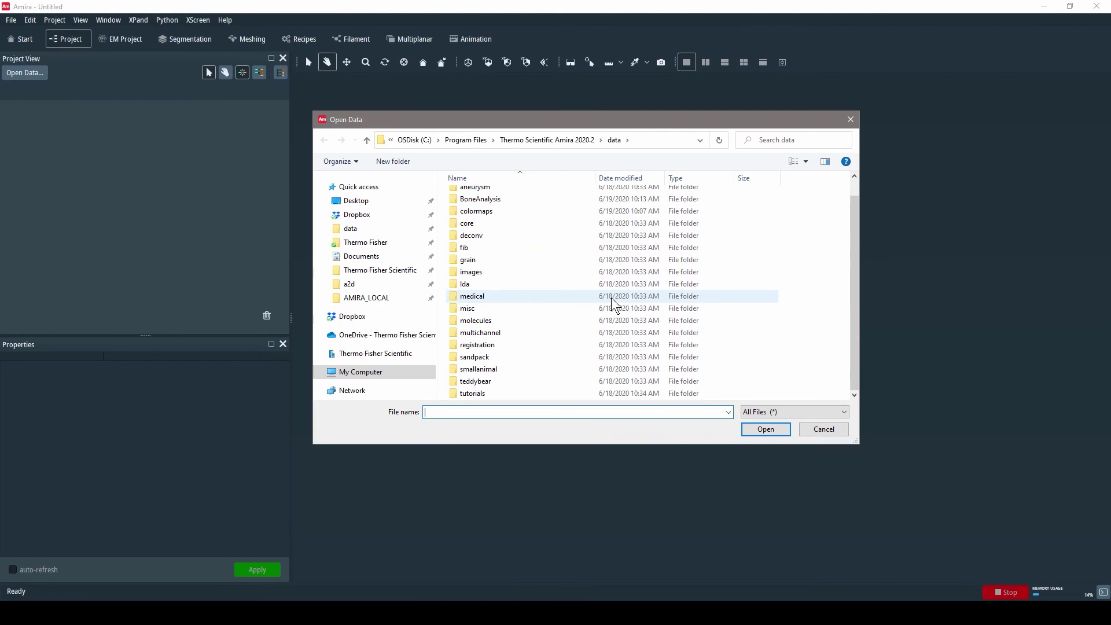
pyautogui.doubleClick(475, 395)
pyautogui.scroll(-6, 476, 377)
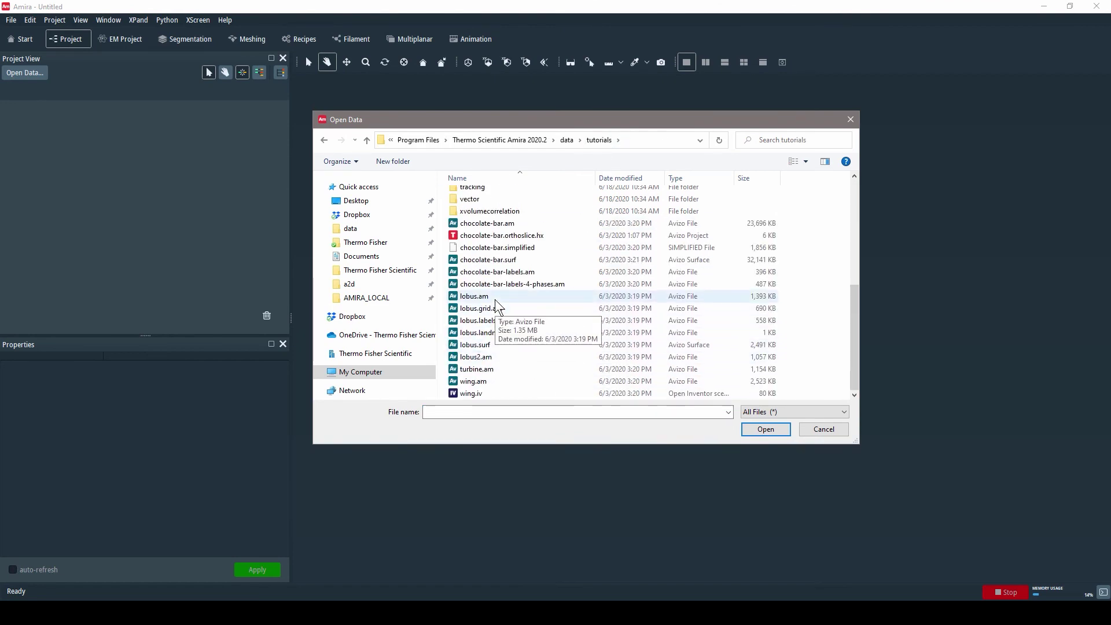
pyautogui.click(490, 346)
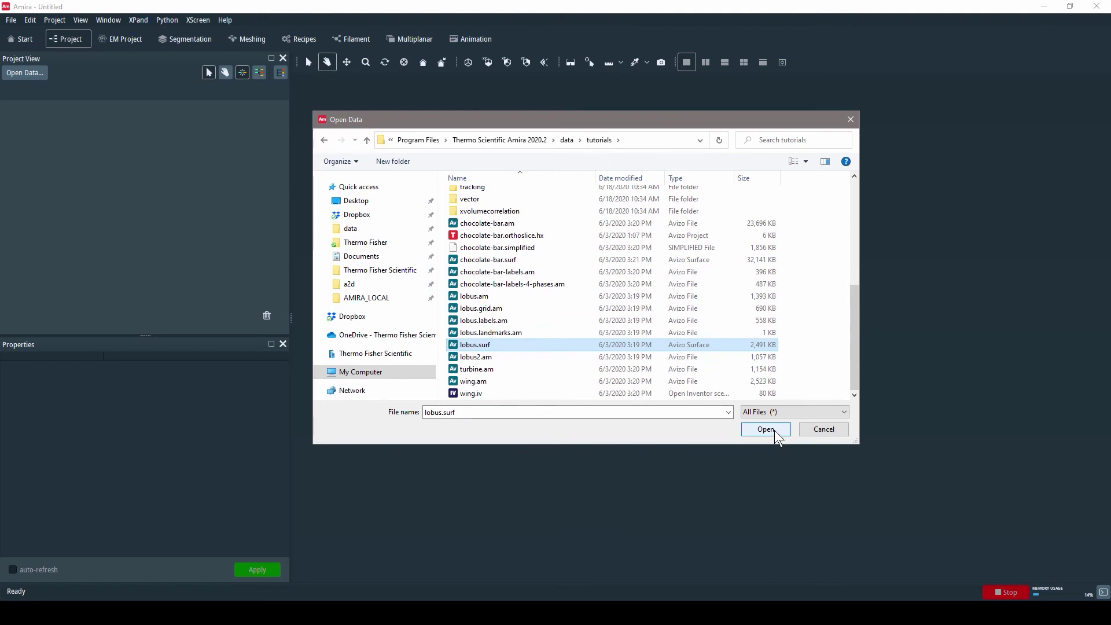
pyautogui.click(774, 429)
# Attach a Surface View module to lobus.surf.
pyautogui.click(35, 116)
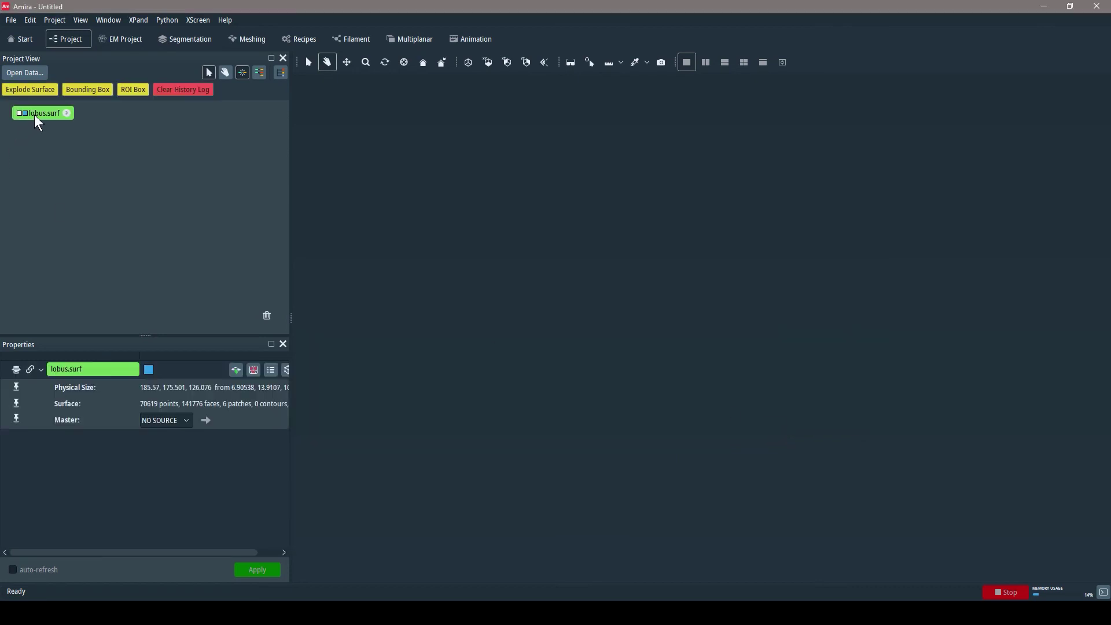
pyautogui.rightClick(34, 115)
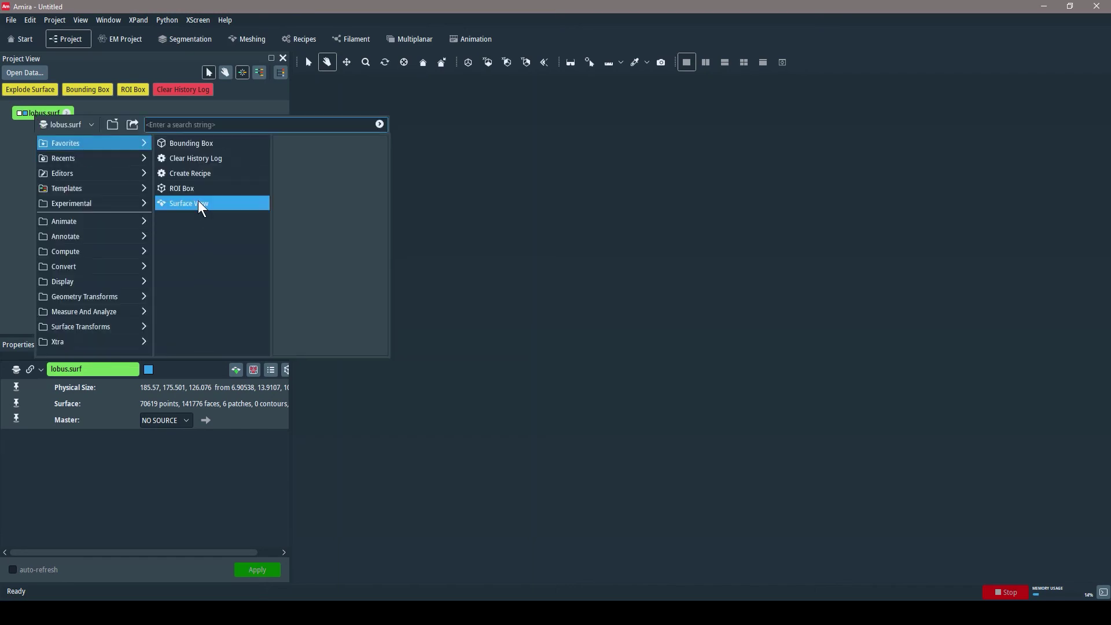
pyautogui.click(198, 201)
pyautogui.click(314, 228)
# Rotate the three-lobe model to inspect it, then switch off the Surface View display.
pyautogui.moveTo(1054, 349); pyautogui.dragTo(533, 342)
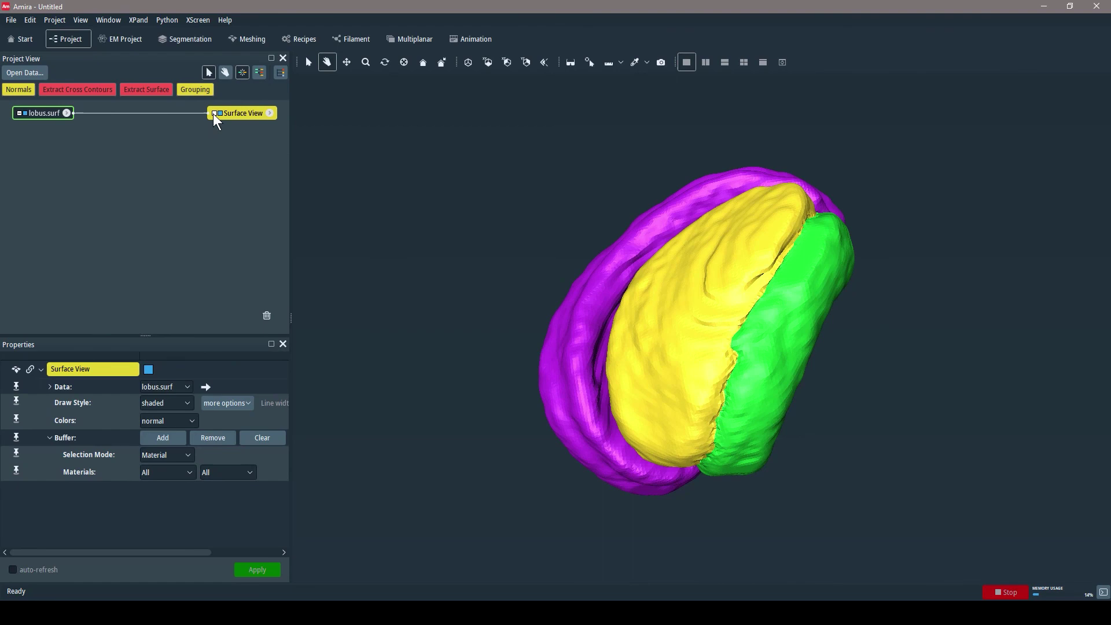
pyautogui.moveTo(831, 248); pyautogui.dragTo(789, 317)
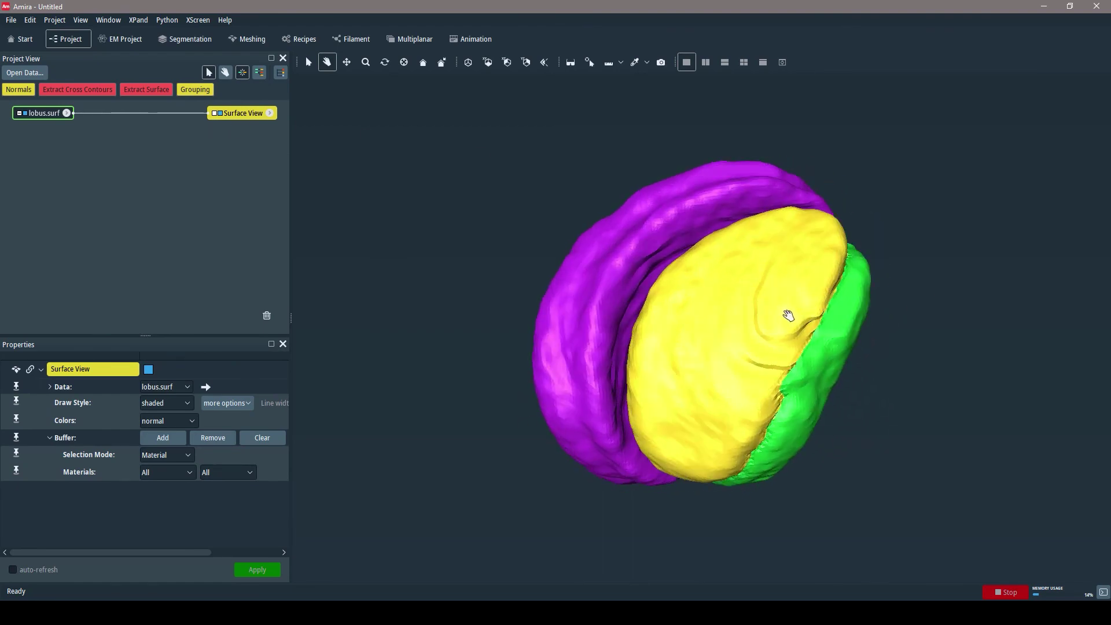
pyautogui.moveTo(809, 222); pyautogui.dragTo(893, 251)
pyautogui.moveTo(744, 293); pyautogui.dragTo(641, 283)
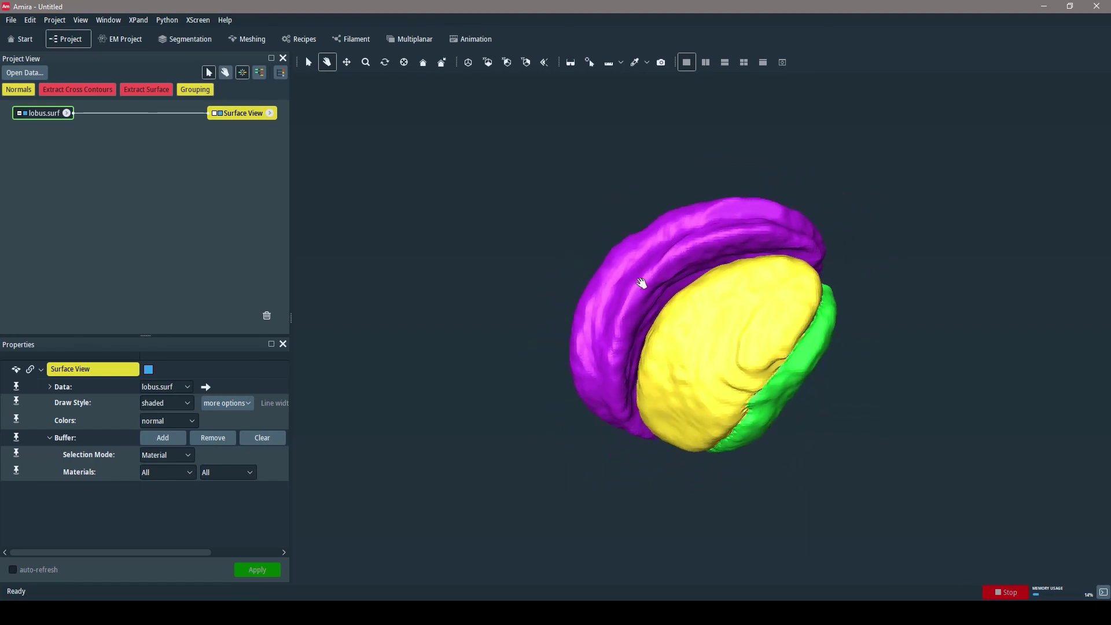
pyautogui.click(220, 113)
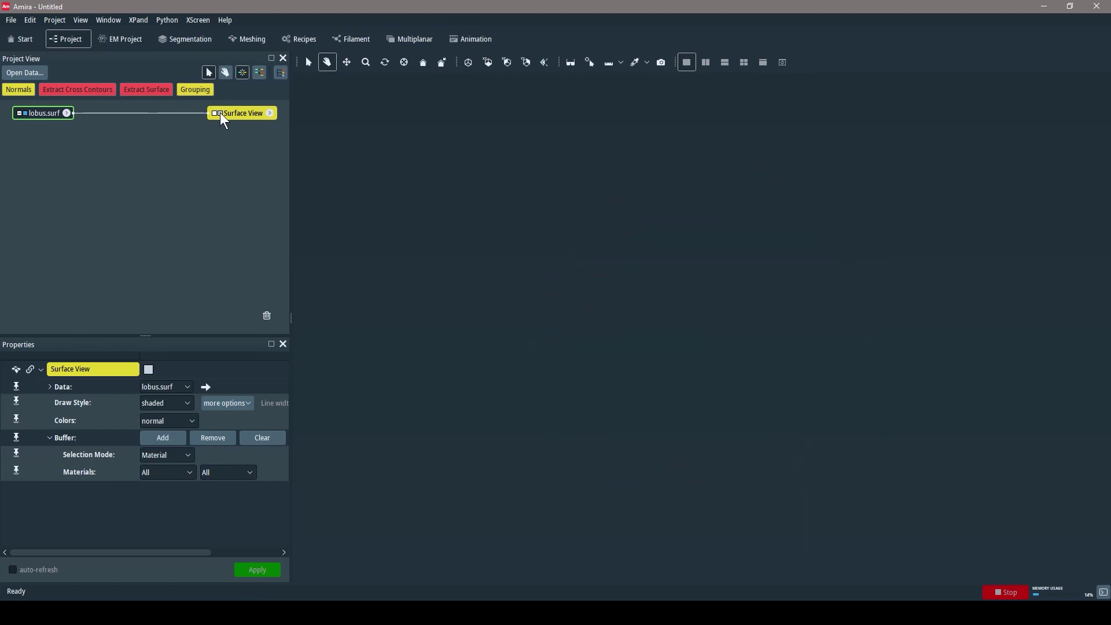
# Attach the Explode Surface Xtra to lobus.surf and move its node below the connection line.
pyautogui.click(44, 115)
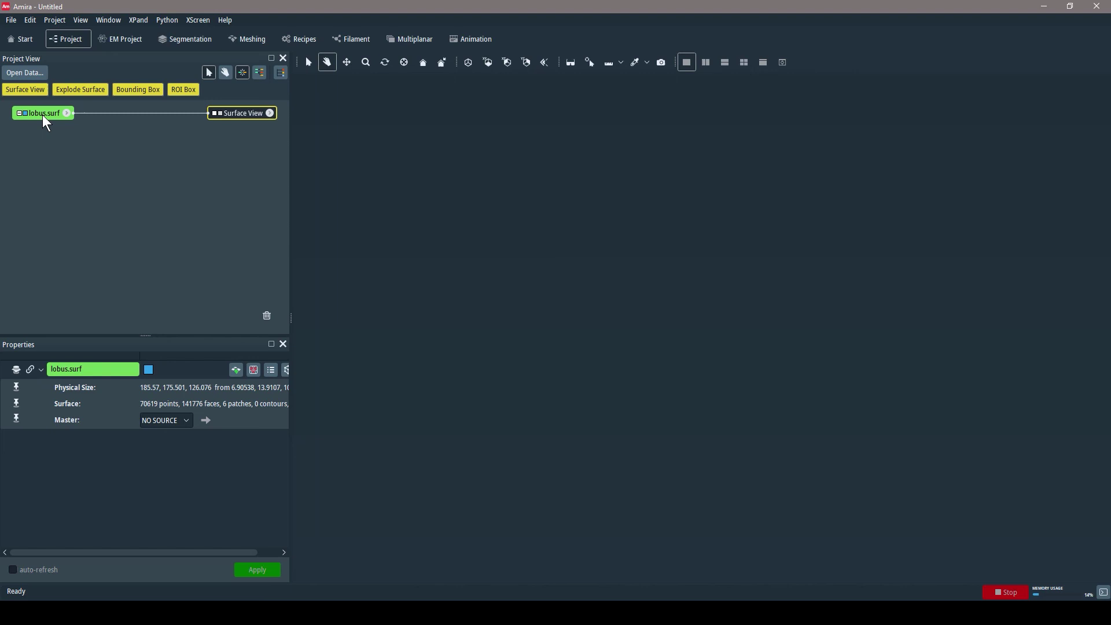
pyautogui.rightClick(43, 115)
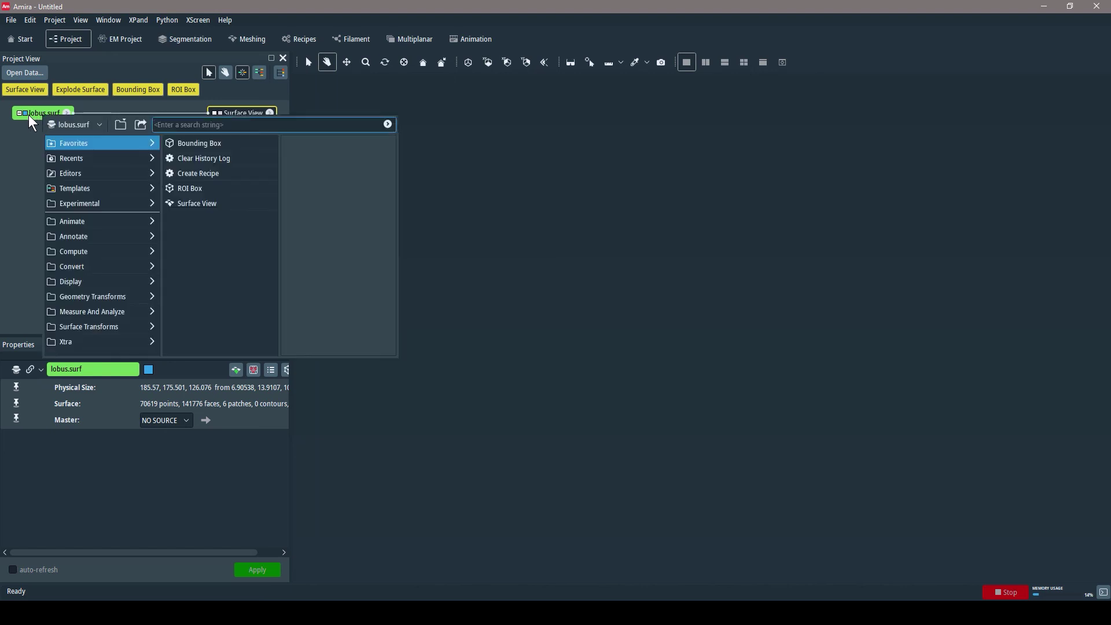
pyautogui.click(71, 342)
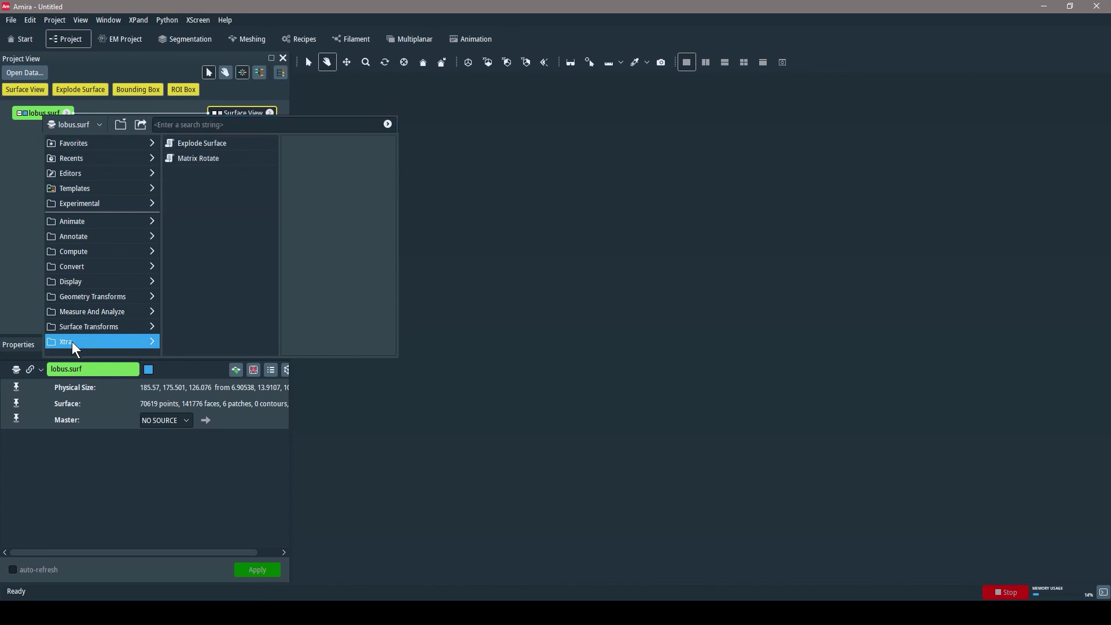
pyautogui.click(246, 144)
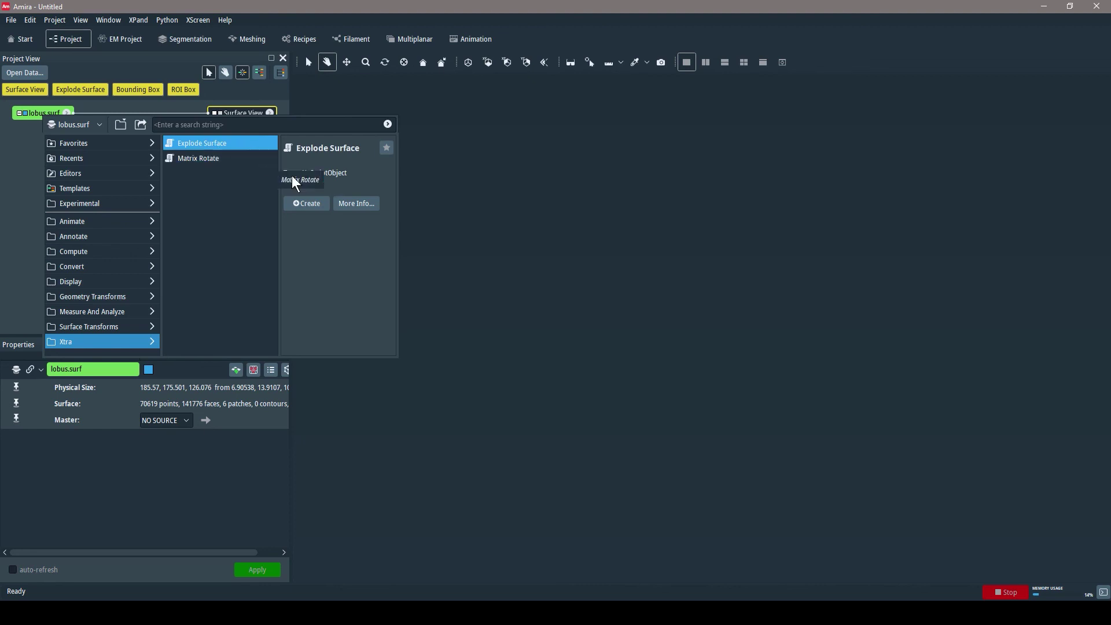
pyautogui.click(307, 204)
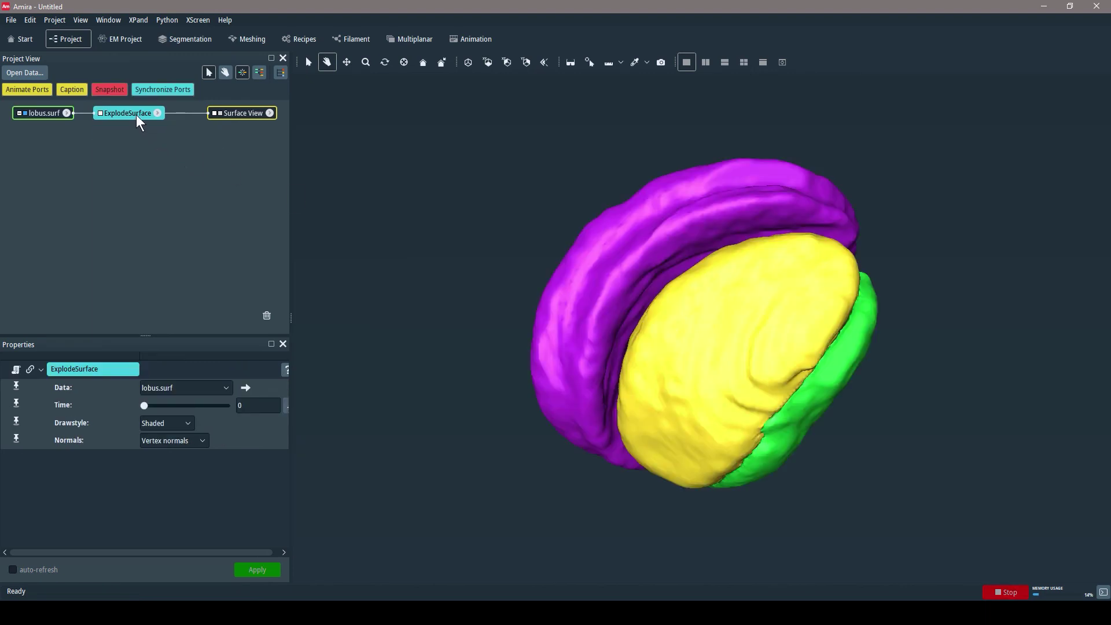
pyautogui.moveTo(137, 115); pyautogui.dragTo(136, 143)
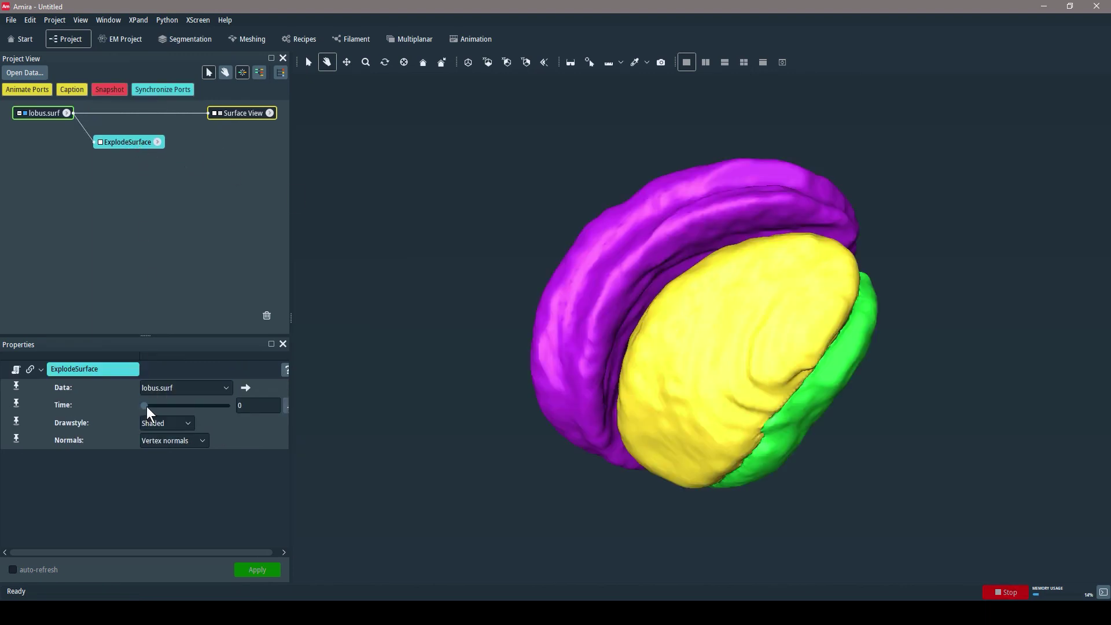